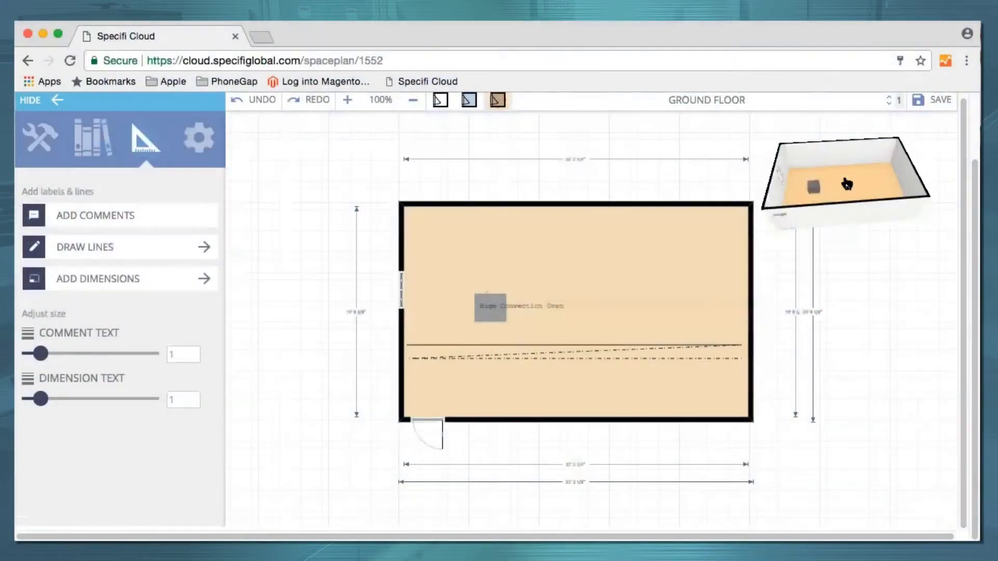
Step: Switch the Cafeteria Kitchen plan to full 3D view and orbit it slightly
{"action": "left_click", "coordinate": [847, 183]}
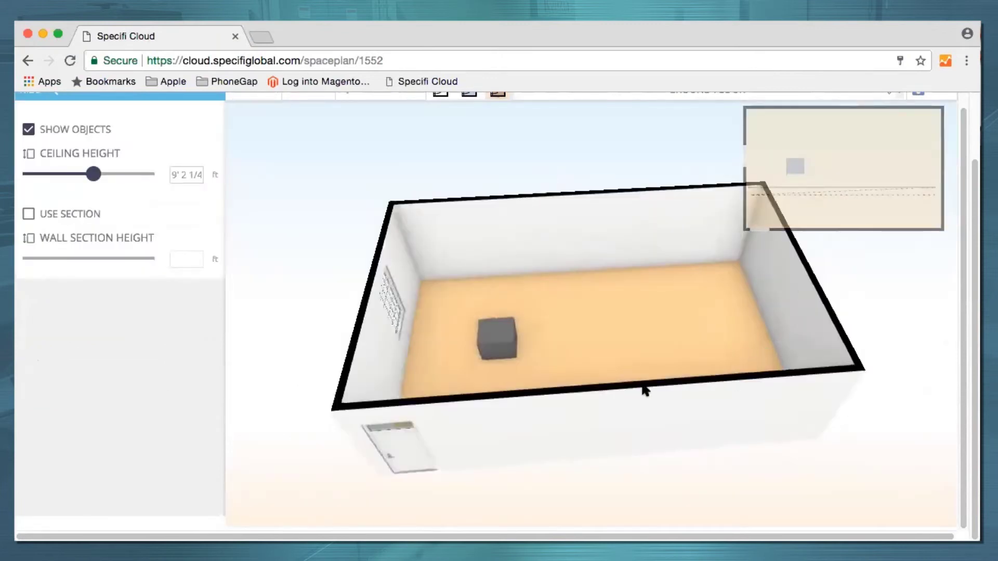
{"action": "left_click_drag", "start_coordinate": [645, 390], "coordinate": [715, 352]}
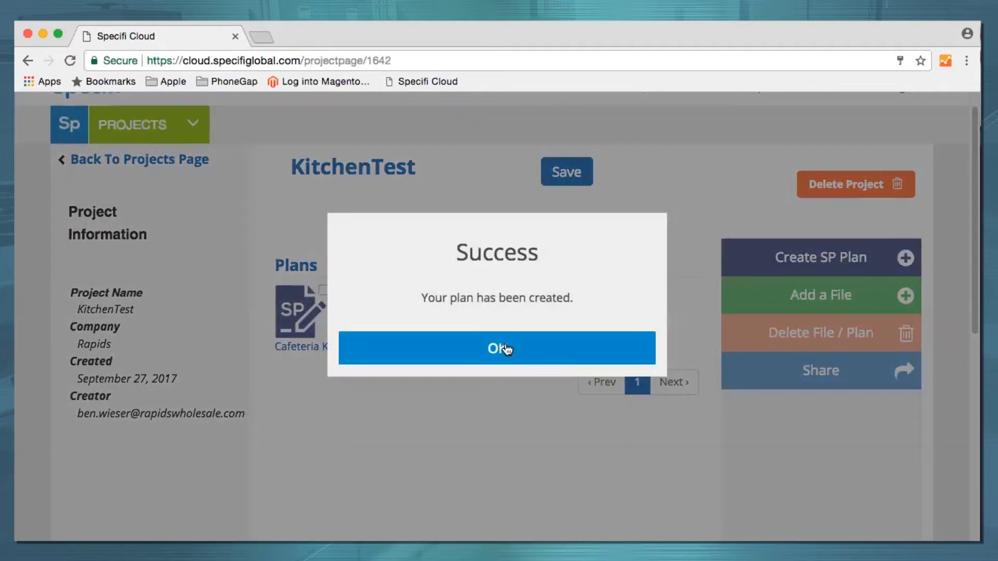
Step: Dismiss the success message, reopen the KitchenTest project, and start creating a new plan there
{"action": "left_click", "coordinate": [505, 349]}
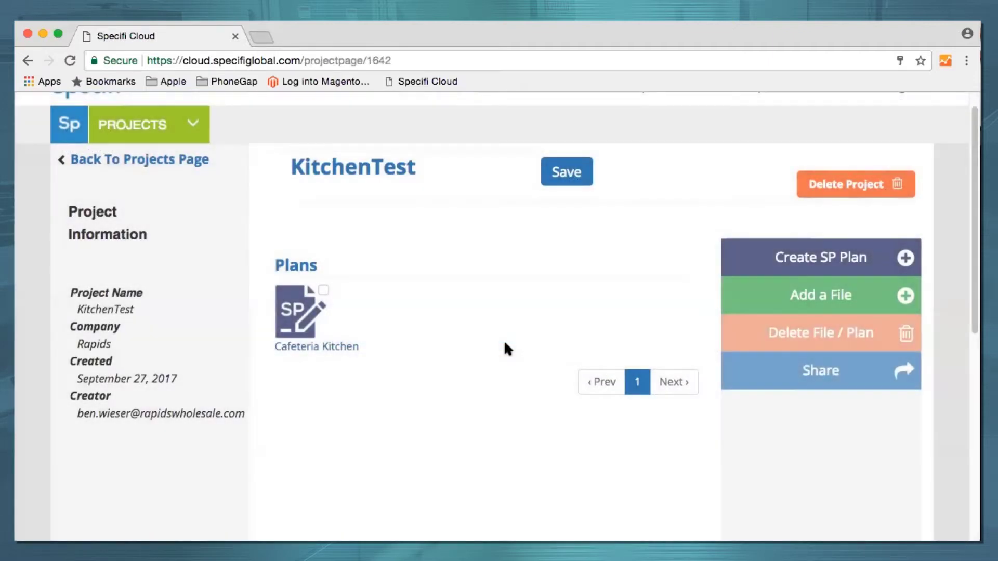
{"action": "mouse_move", "coordinate": [364, 332]}
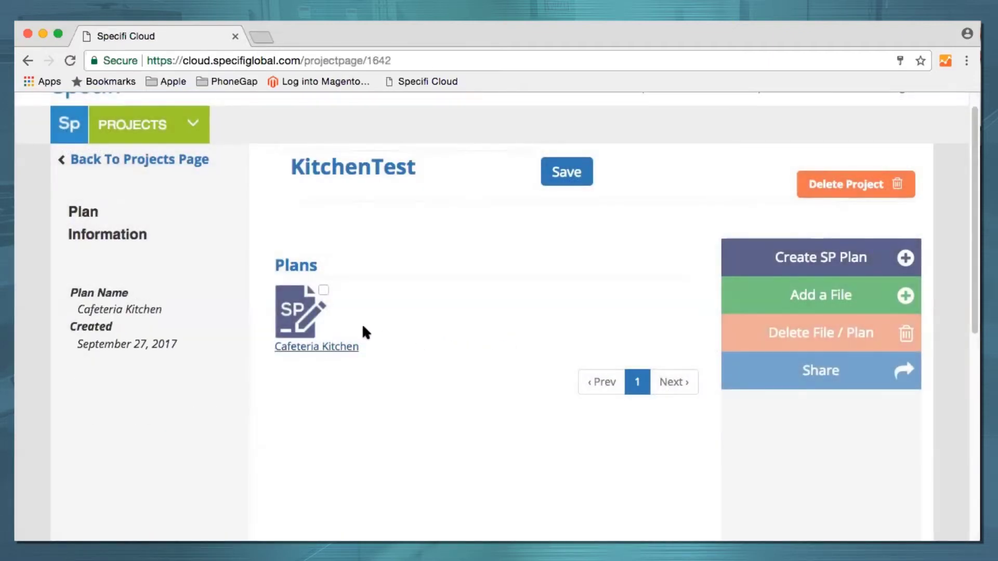
{"action": "left_click", "coordinate": [305, 326]}
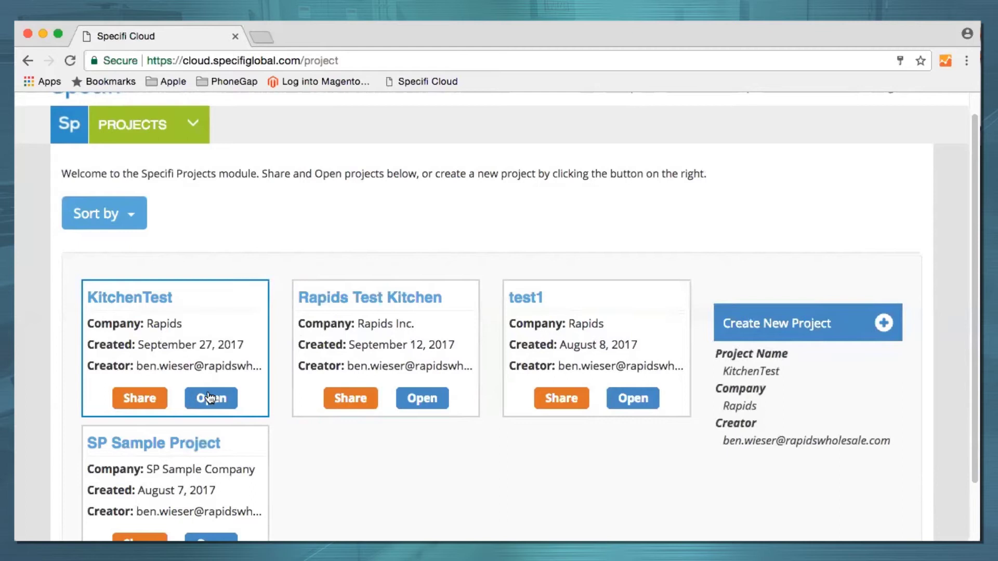
{"action": "left_click", "coordinate": [211, 398]}
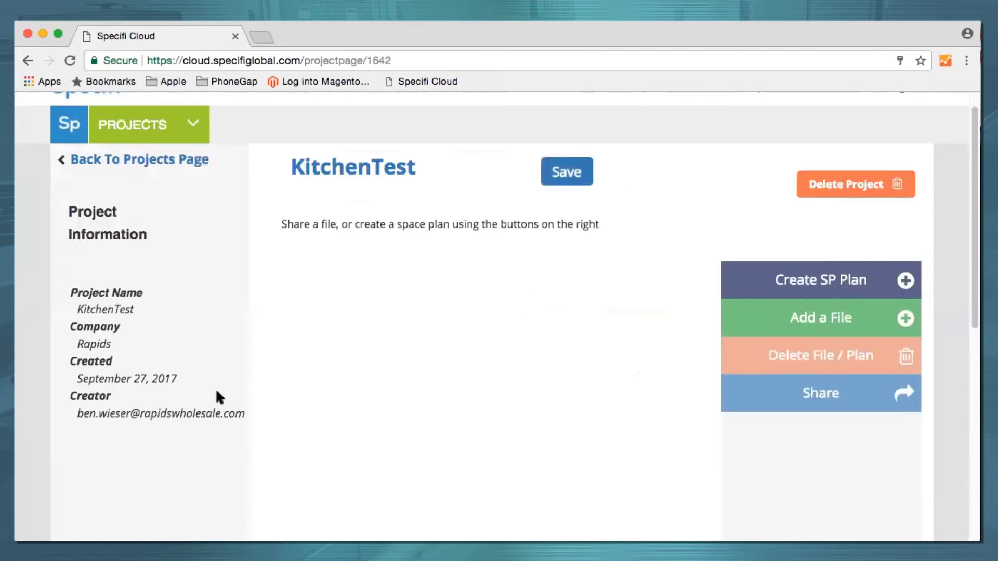
{"action": "left_click", "coordinate": [812, 276]}
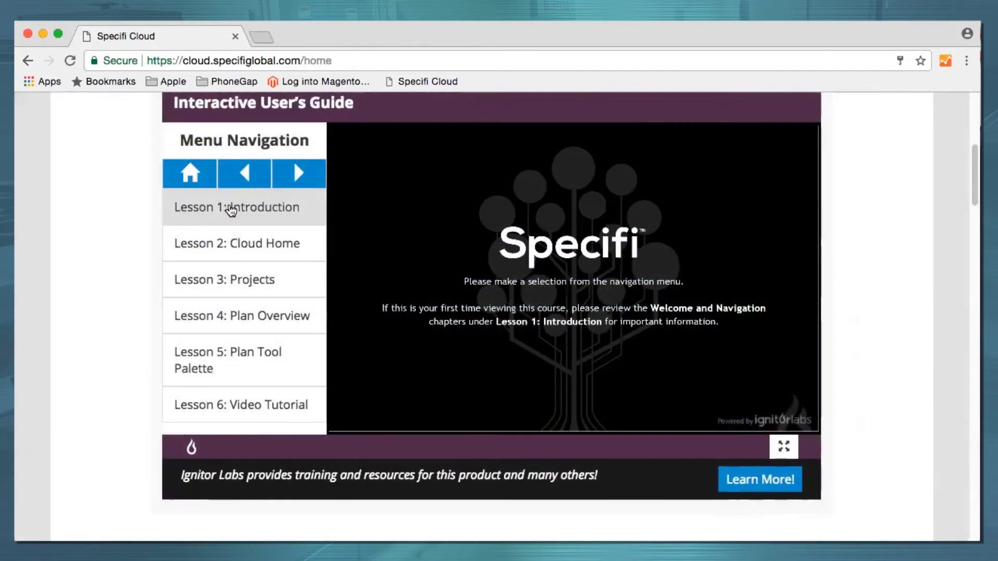
Step: Play the 'Welcome to Specifi Cloud' lesson from Lesson 1: Introduction
{"action": "left_click", "coordinate": [232, 208]}
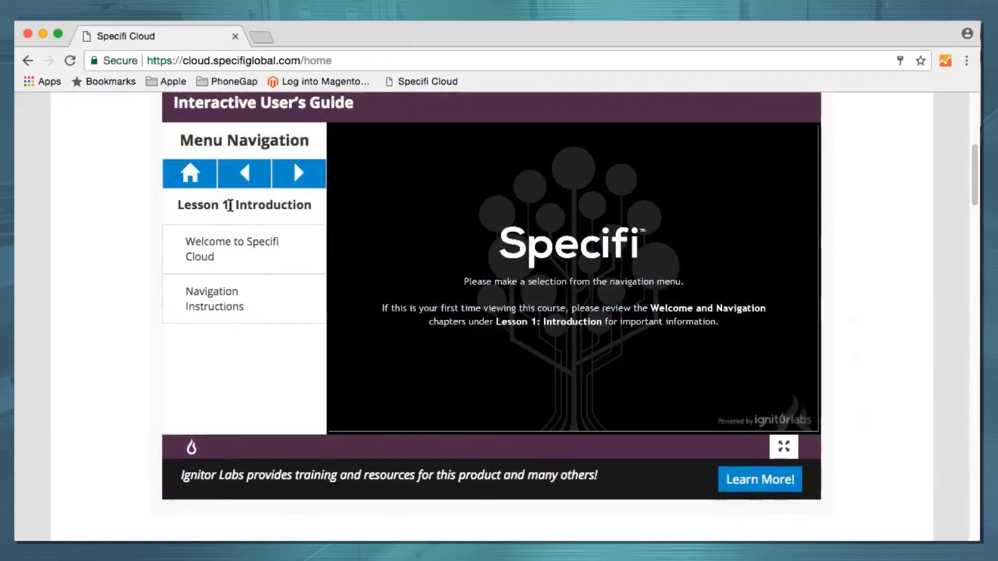
{"action": "left_click", "coordinate": [231, 257]}
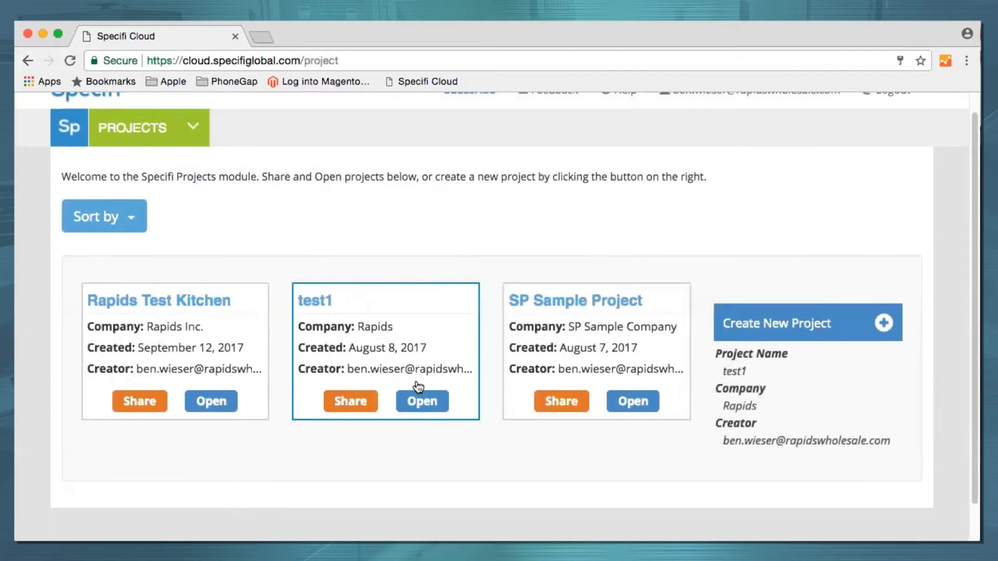
Step: Open the test1 project, preview its existing kitchen plan, and return to test1's page
{"action": "left_click", "coordinate": [403, 401]}
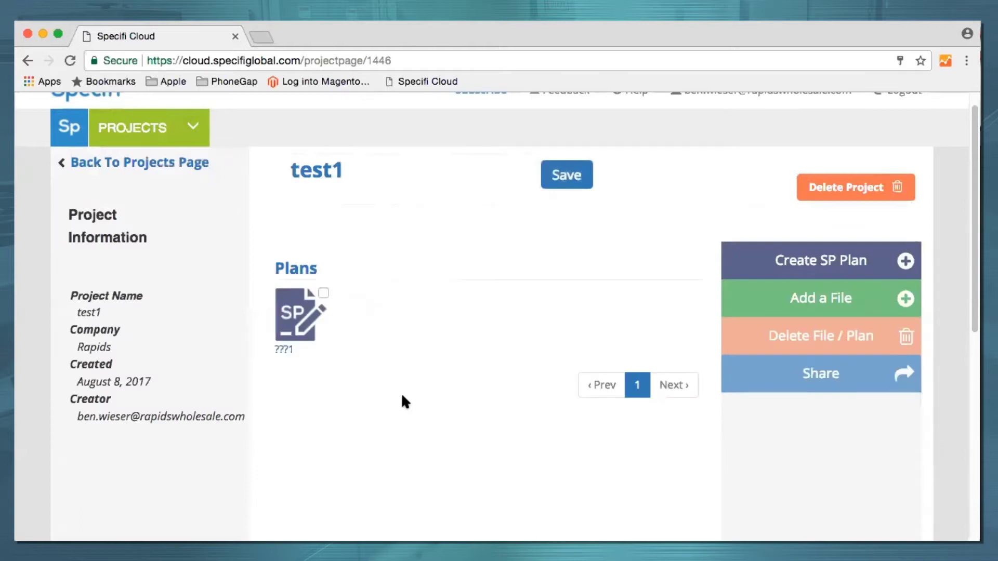
{"action": "left_click", "coordinate": [327, 325]}
{"action": "double_click", "coordinate": [305, 324]}
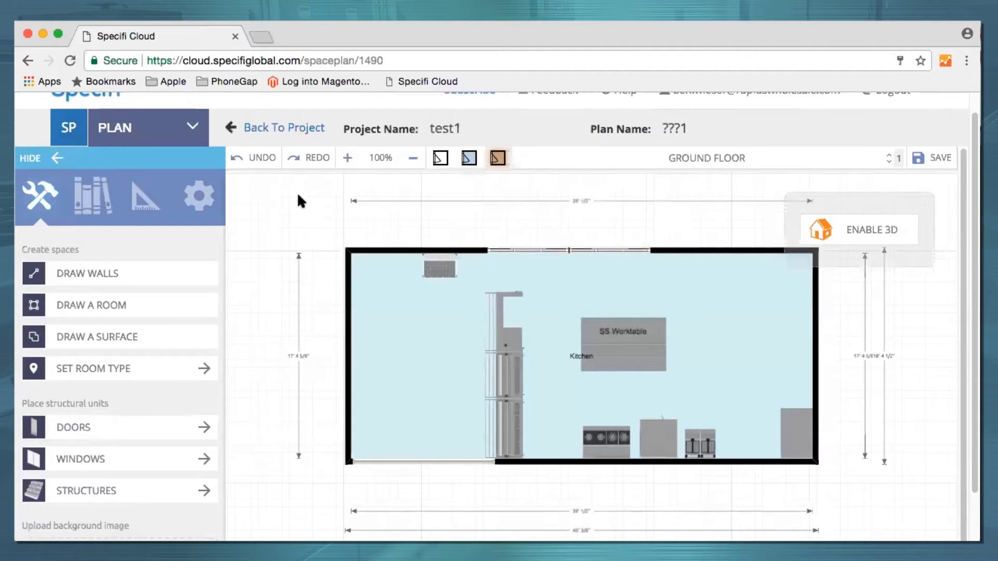
{"action": "left_click", "coordinate": [297, 131]}
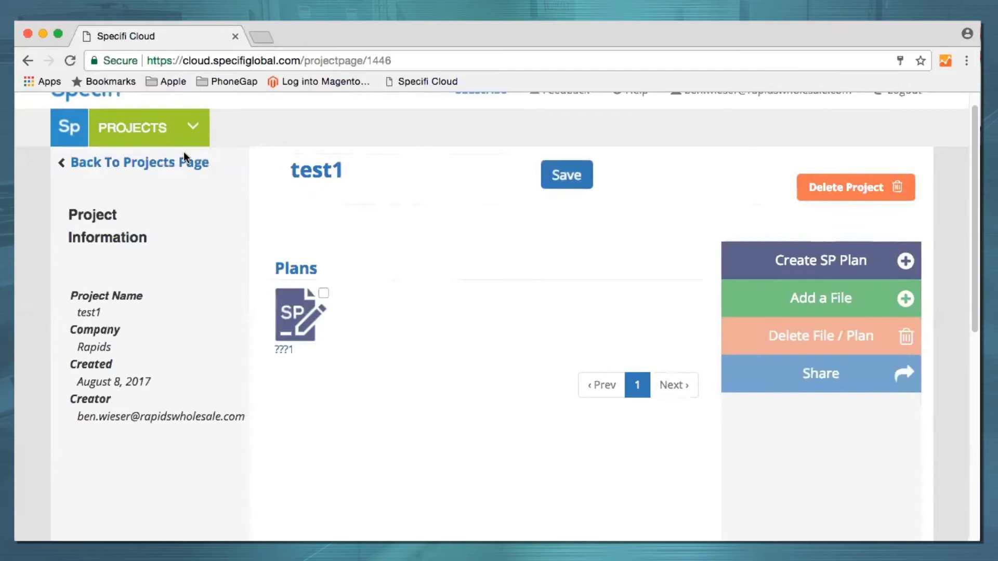
Step: From the projects list, create a new project named 'KitchenTest' and confirm it
{"action": "left_click", "coordinate": [180, 165]}
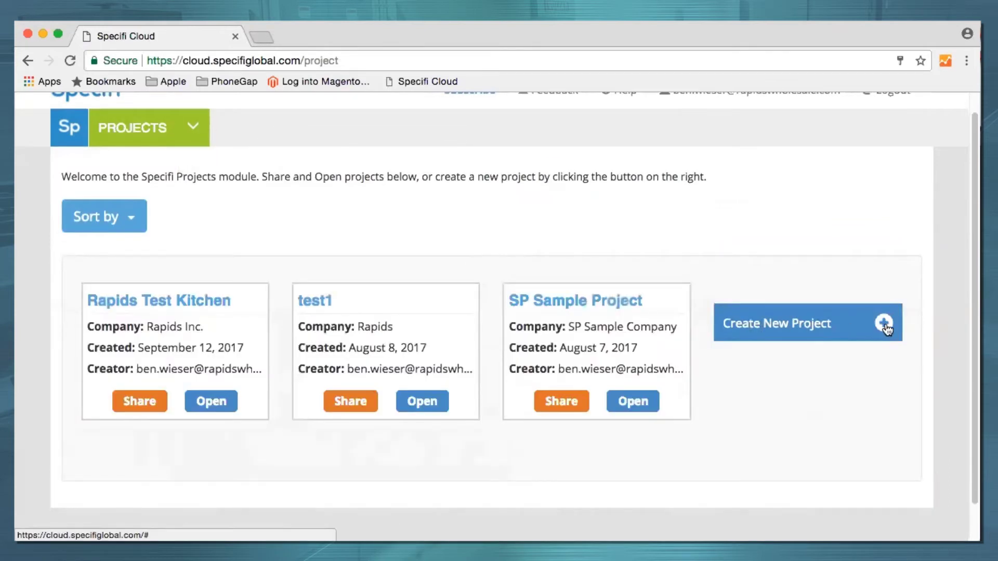
{"action": "left_click", "coordinate": [886, 327]}
{"action": "left_click", "coordinate": [794, 376]}
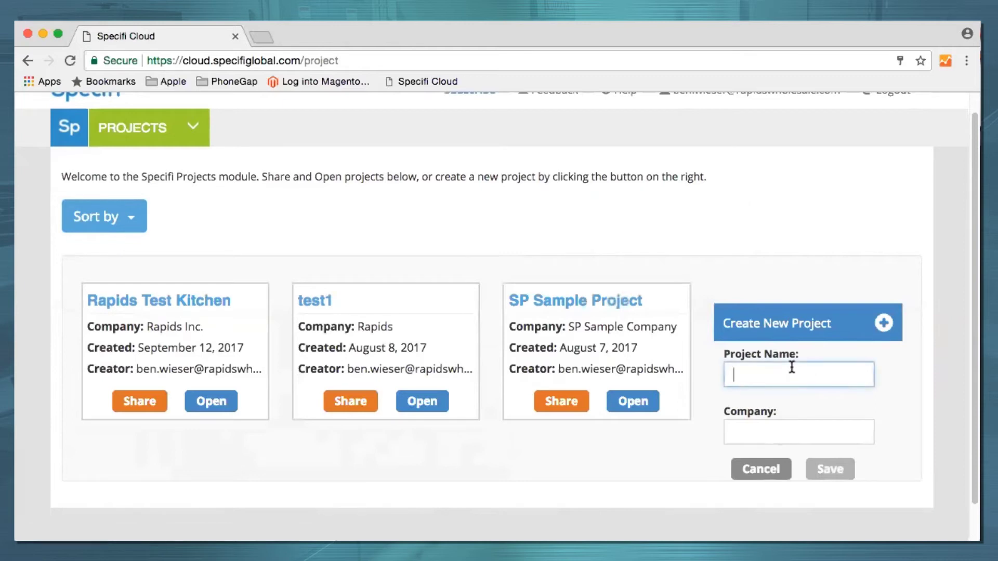
{"action": "type", "text": "KitchenTest"}
{"action": "key", "text": "Return"}
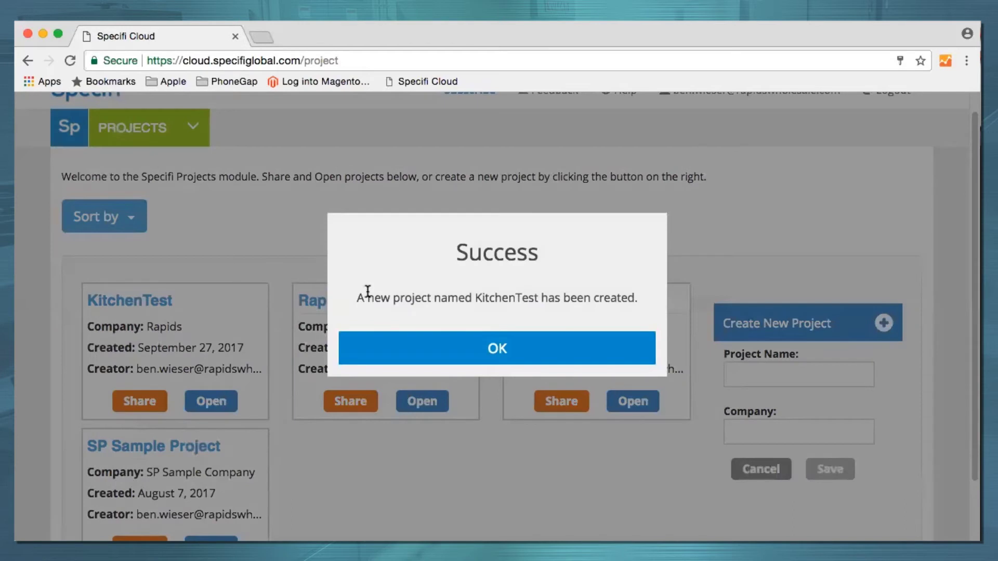
{"action": "left_click", "coordinate": [396, 350]}
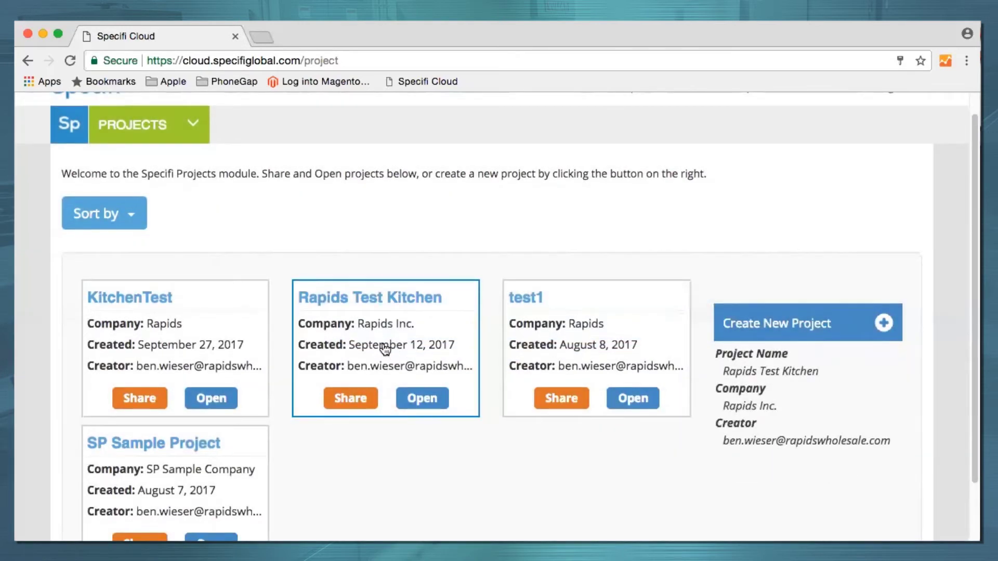
Step: Open KitchenTest and create a plan named 'Cafeteria Kitchen' in it
{"action": "mouse_move", "coordinate": [225, 346]}
{"action": "left_click", "coordinate": [212, 399]}
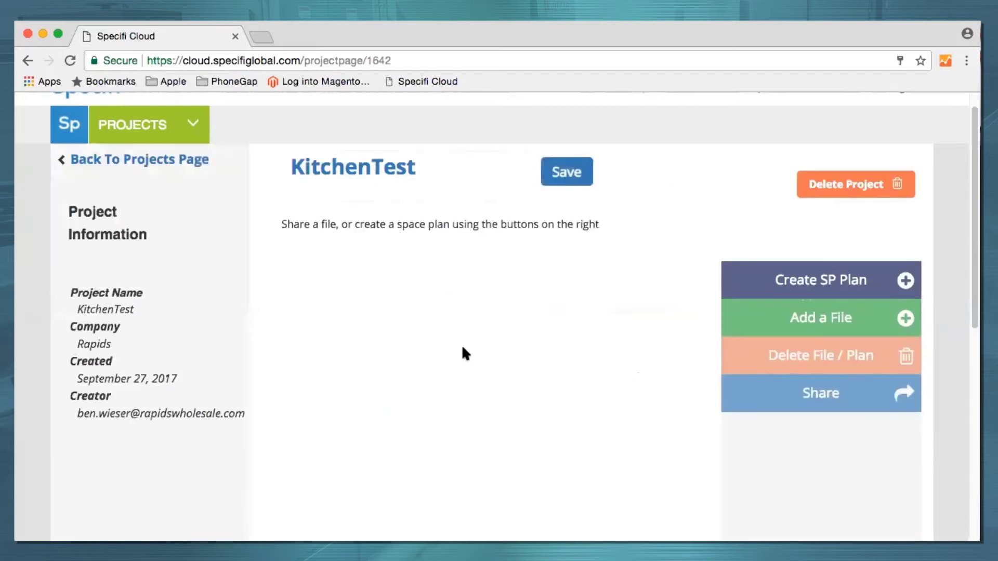
{"action": "left_click", "coordinate": [813, 278]}
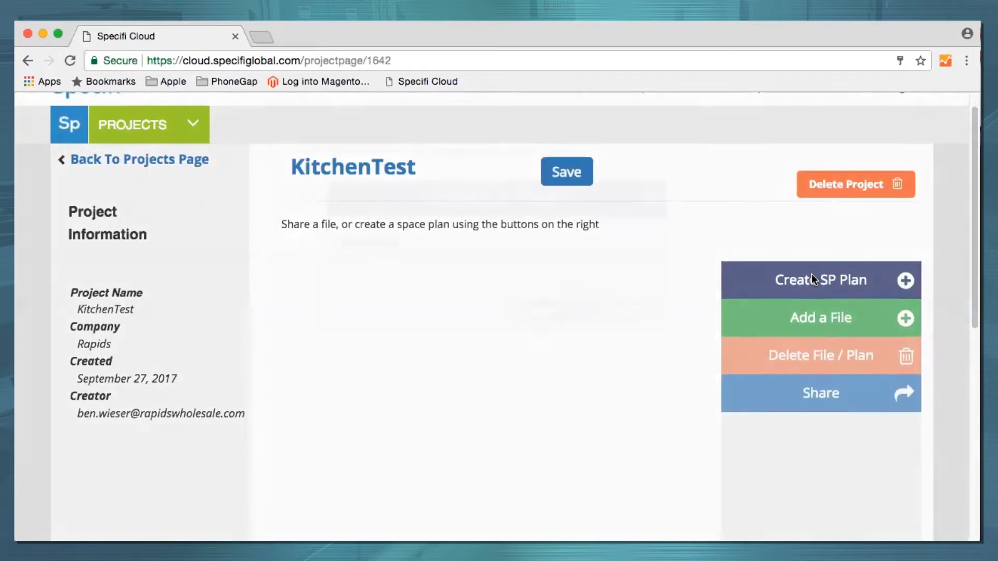
{"action": "type", "text": "Cafeteria Ki"}
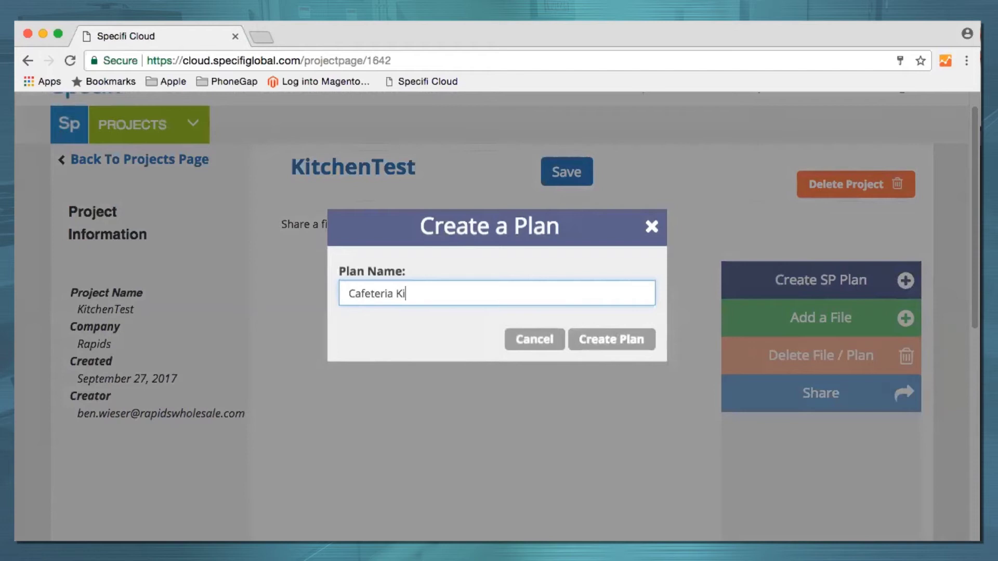
{"action": "type", "text": "tchen"}
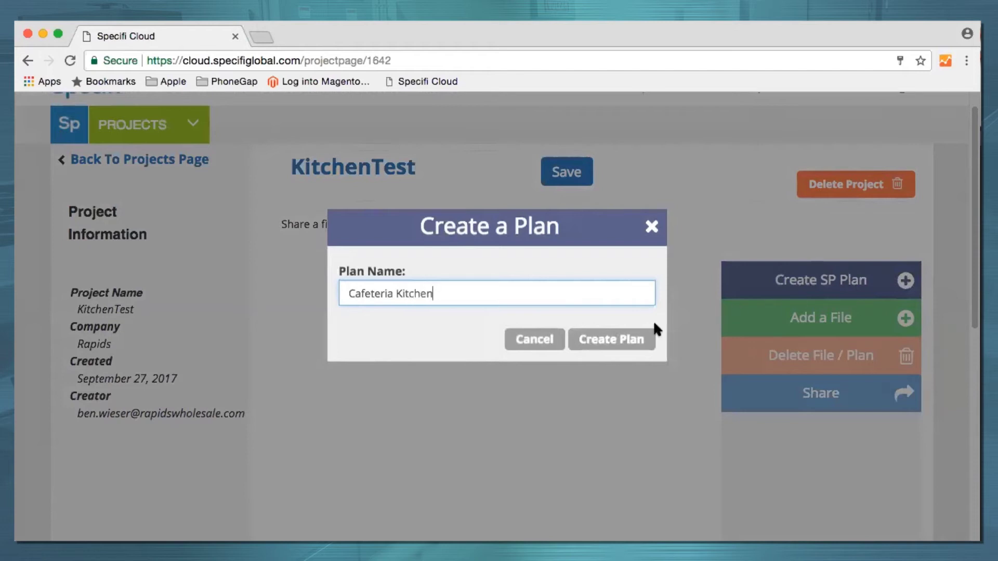
{"action": "left_click", "coordinate": [620, 341]}
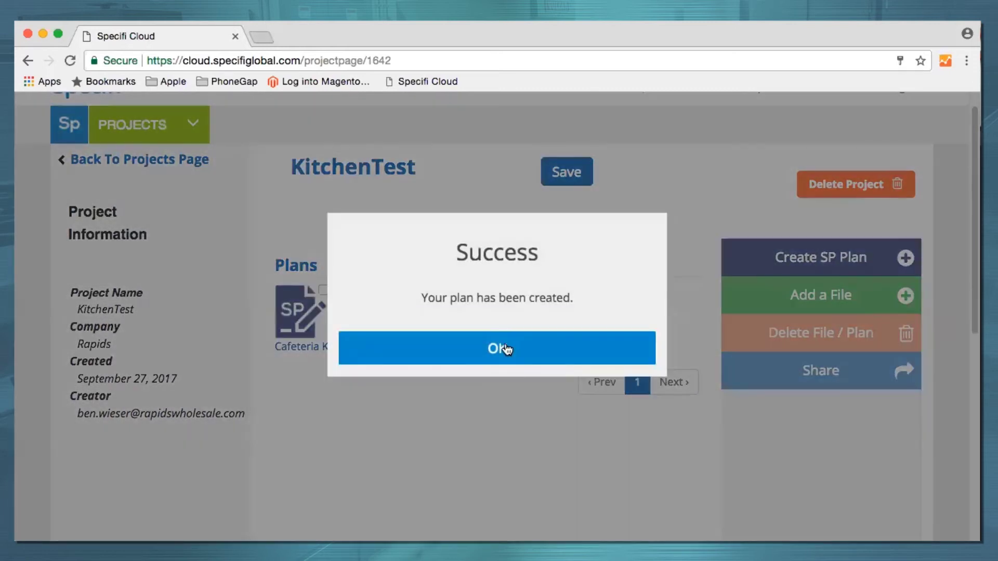
{"action": "left_click", "coordinate": [505, 348]}
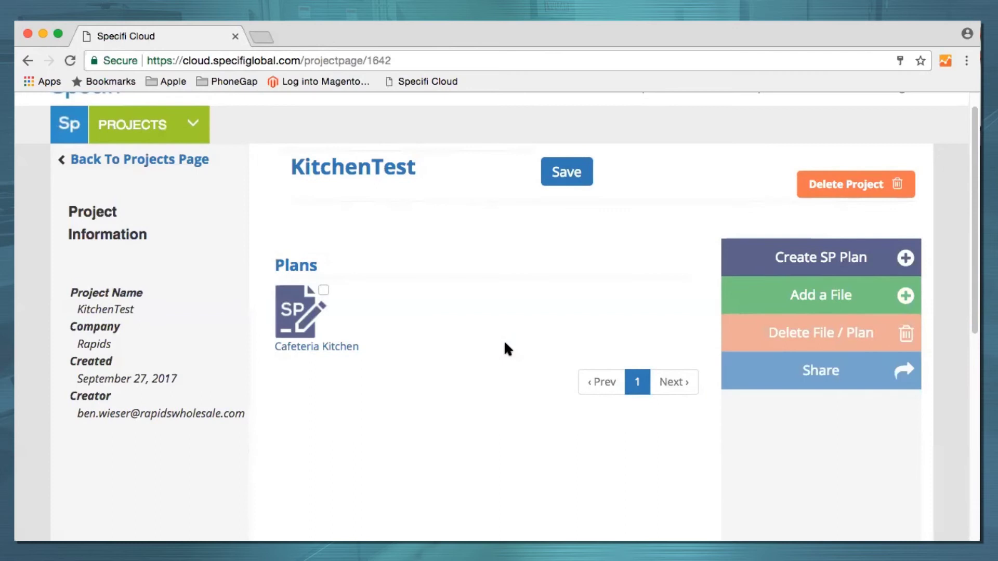
Step: Open the Cafeteria Kitchen plan, draw a rectangular room, and add a double hung window on its left wall
{"action": "left_click", "coordinate": [307, 326]}
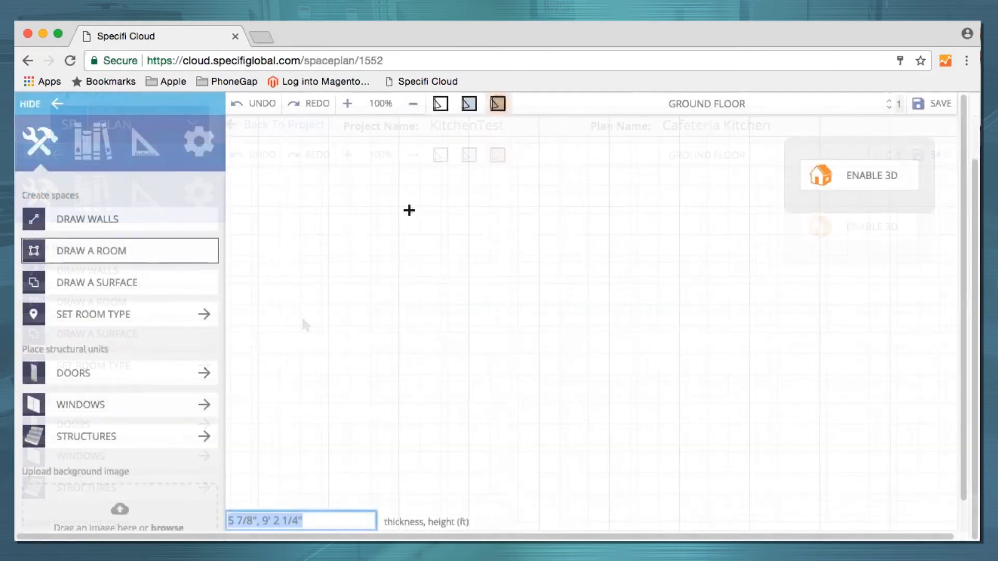
{"action": "left_click_drag", "start_coordinate": [402, 208], "coordinate": [752, 426]}
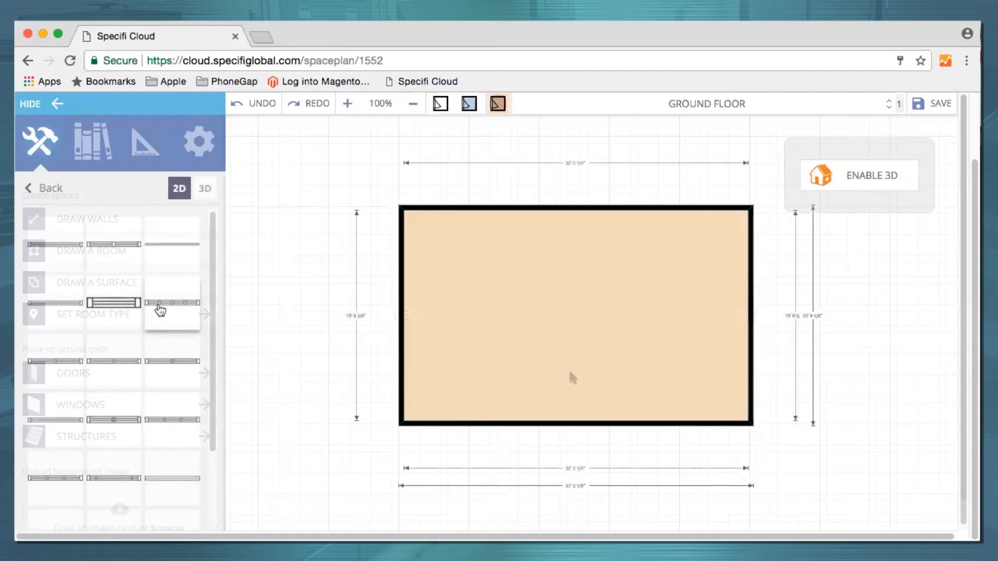
{"action": "left_click_drag", "start_coordinate": [161, 310], "coordinate": [425, 295]}
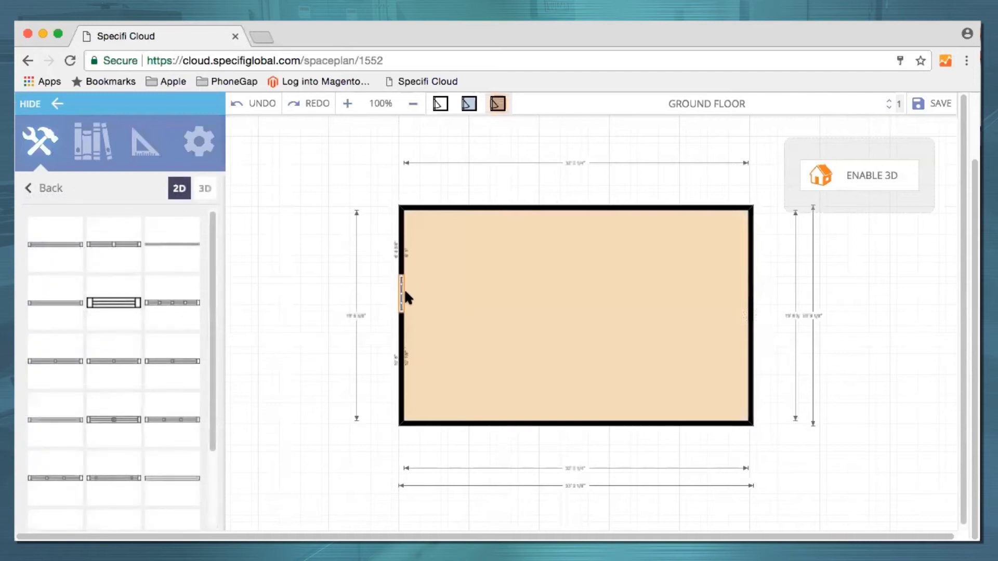
{"action": "left_click", "coordinate": [404, 290]}
{"action": "key", "text": "Escape"}
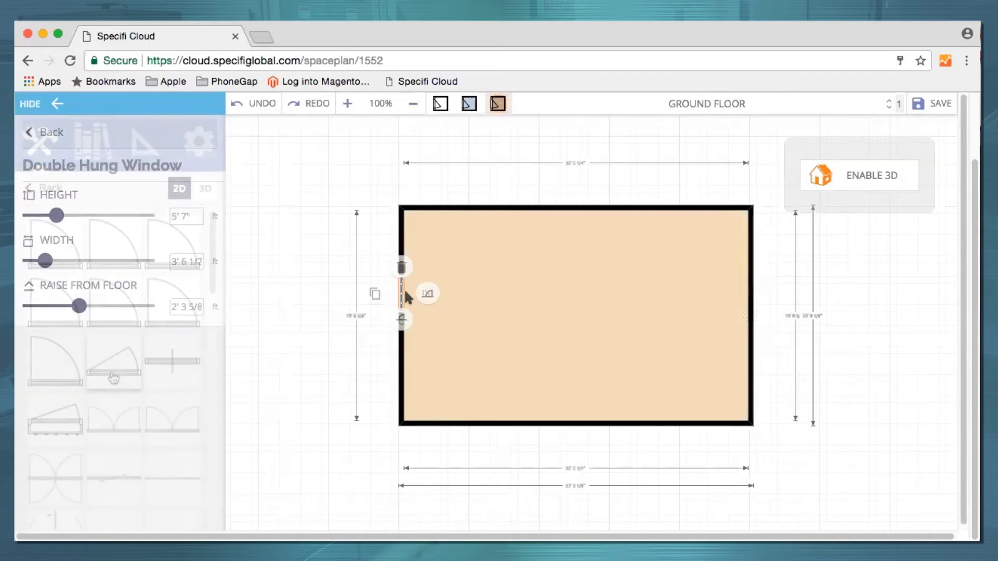
Step: Place a transom door on the bottom wall near the lower-left corner
{"action": "left_click_drag", "start_coordinate": [124, 322], "coordinate": [427, 415]}
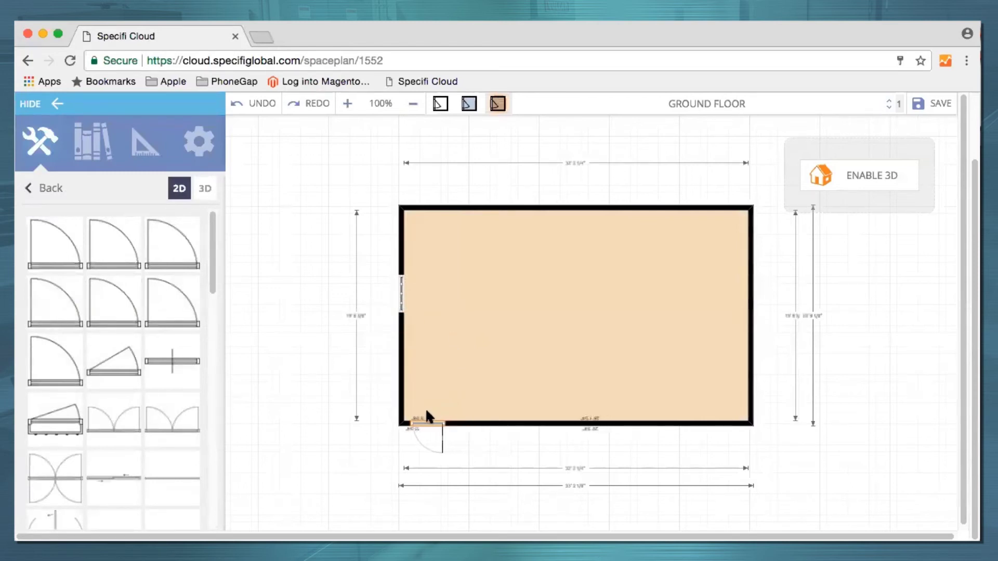
{"action": "left_click", "coordinate": [427, 416]}
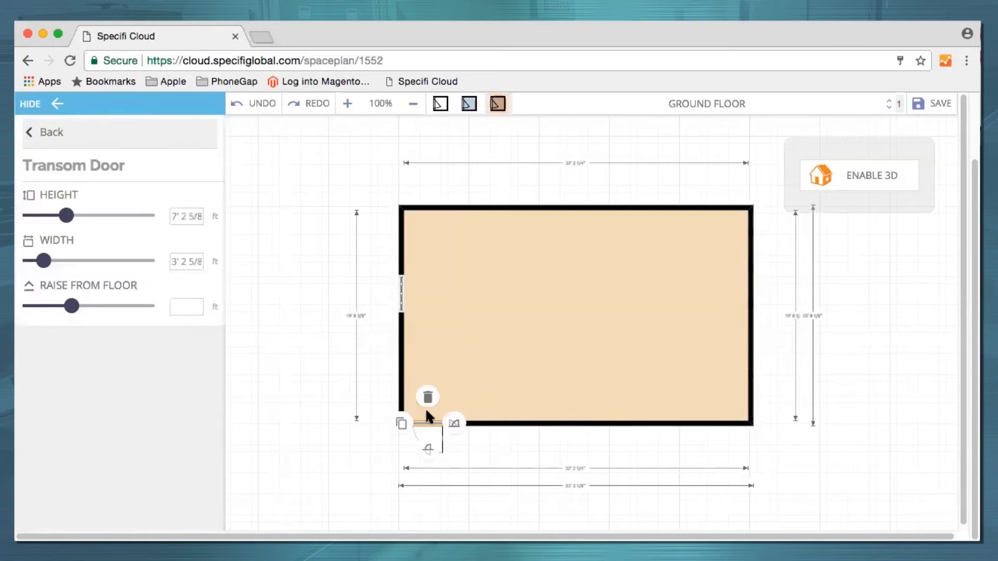
{"action": "left_click", "coordinate": [425, 407]}
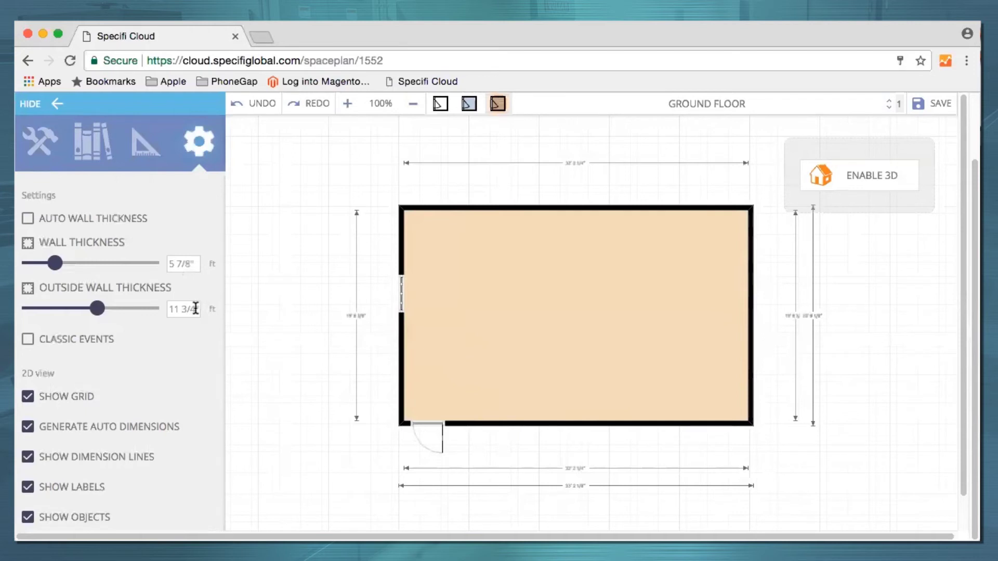
Step: Set wall thickness to 4" and outside wall thickness to 6", then choose metric measurements
{"action": "left_click_drag", "start_coordinate": [197, 308], "coordinate": [165, 308]}
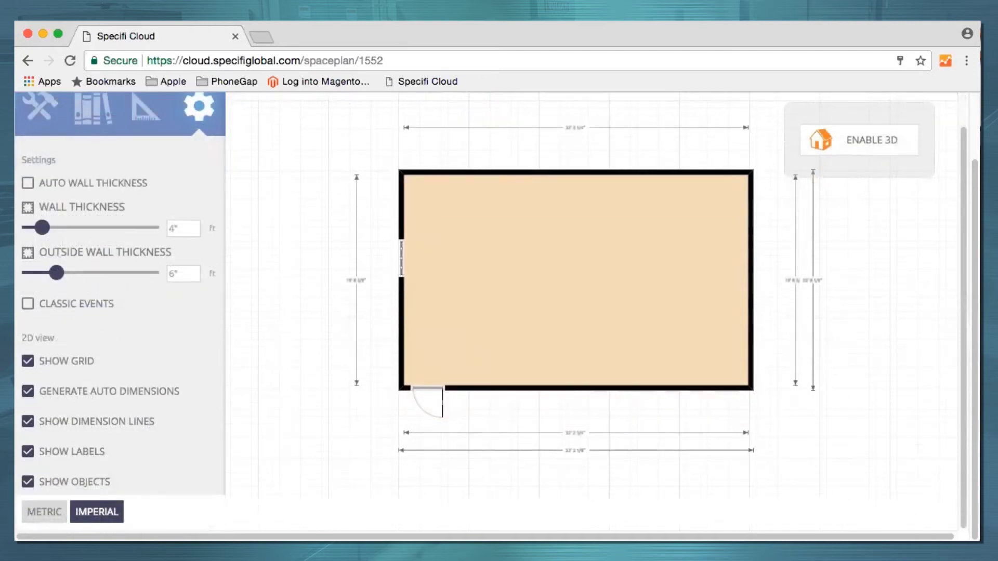
{"action": "left_click", "coordinate": [52, 516]}
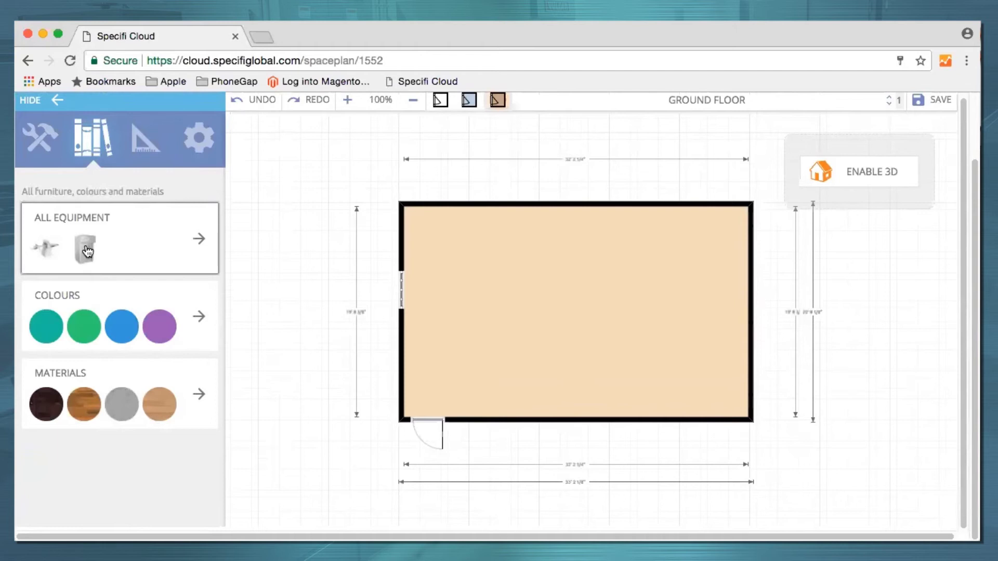
Step: Place a COAM0083 convection oven from All Equipment > Cooking into the room's left side
{"action": "left_click", "coordinate": [87, 251]}
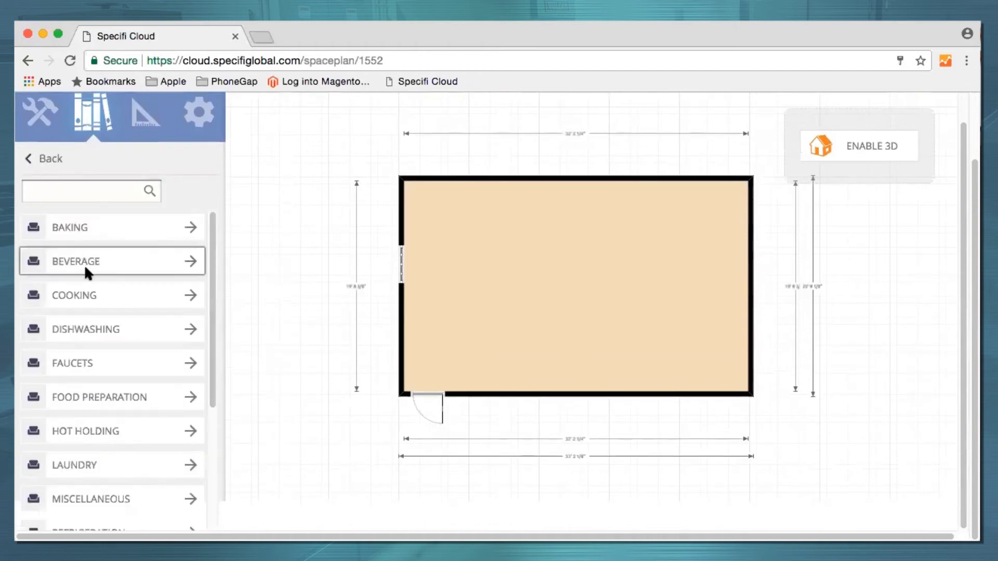
{"action": "left_click", "coordinate": [86, 298]}
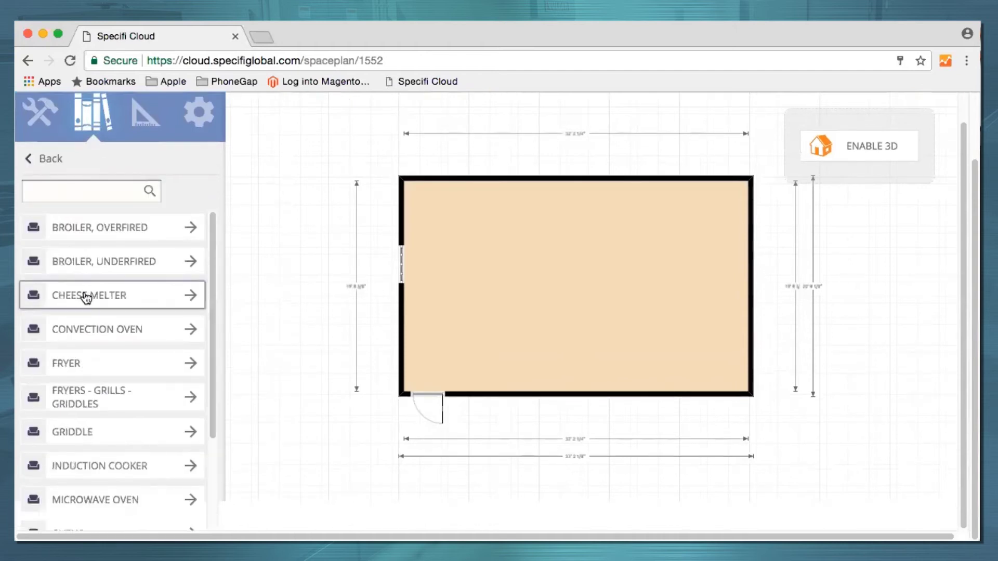
{"action": "left_click", "coordinate": [88, 328]}
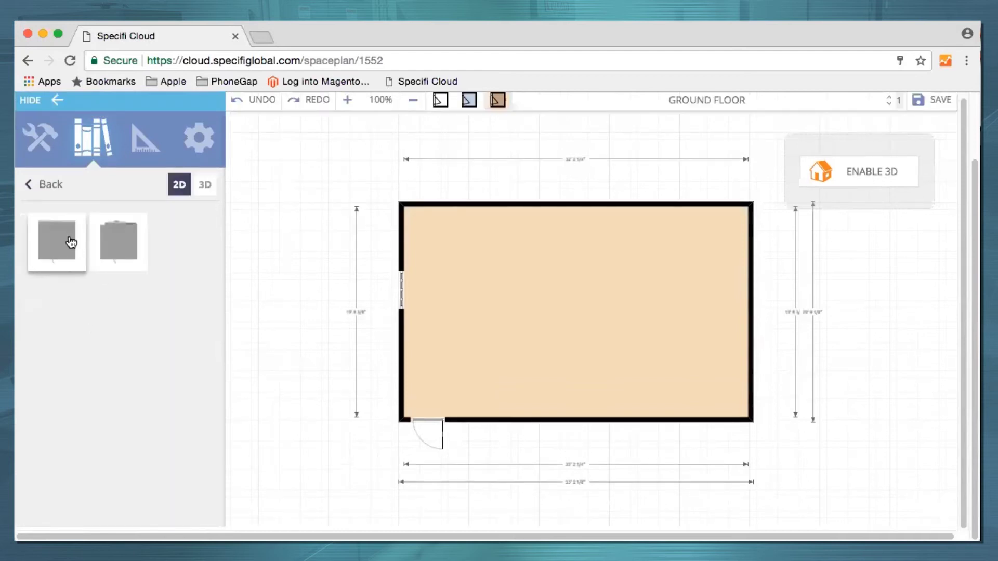
{"action": "left_click_drag", "start_coordinate": [71, 243], "coordinate": [445, 266]}
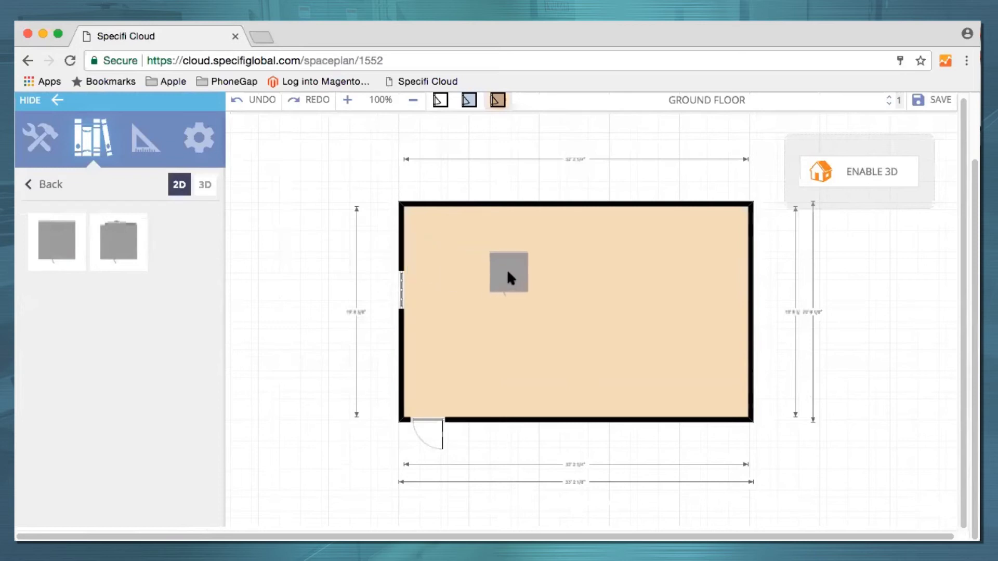
{"action": "left_click", "coordinate": [508, 271]}
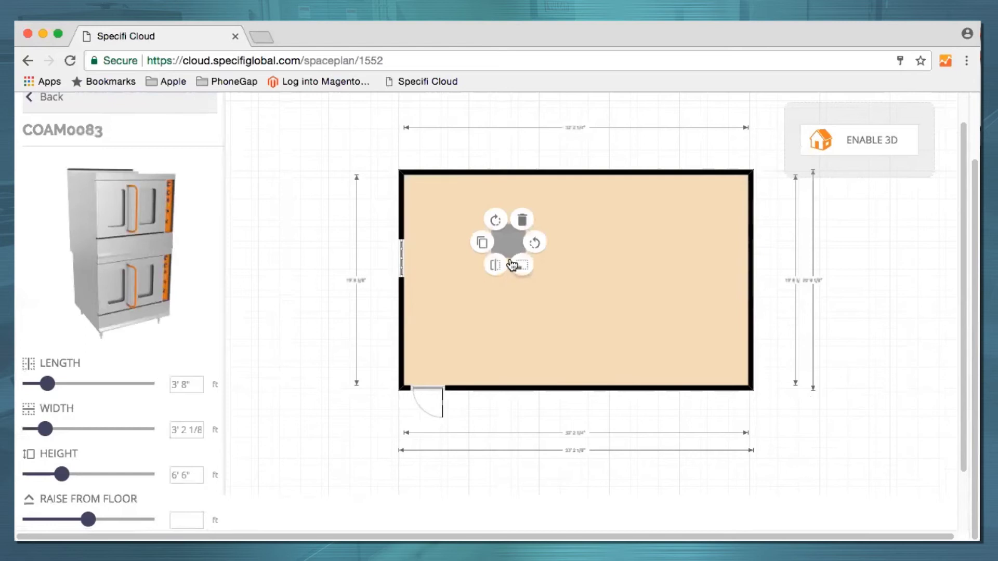
Step: Resize the COAM0083 oven to 9' 8 7/8" by 6' 6 7/8" using its resize handle
{"action": "left_click", "coordinate": [510, 255]}
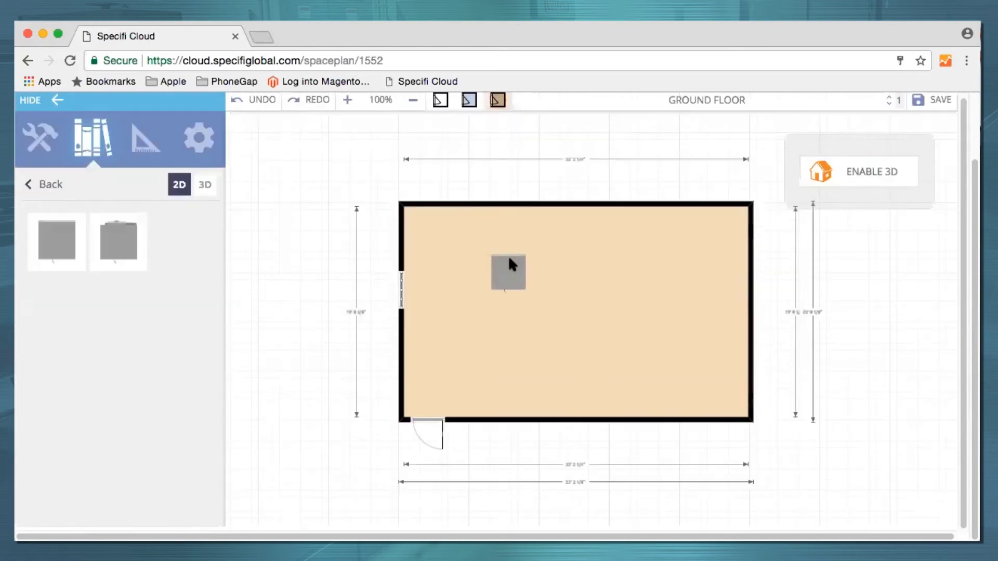
{"action": "left_click", "coordinate": [508, 269]}
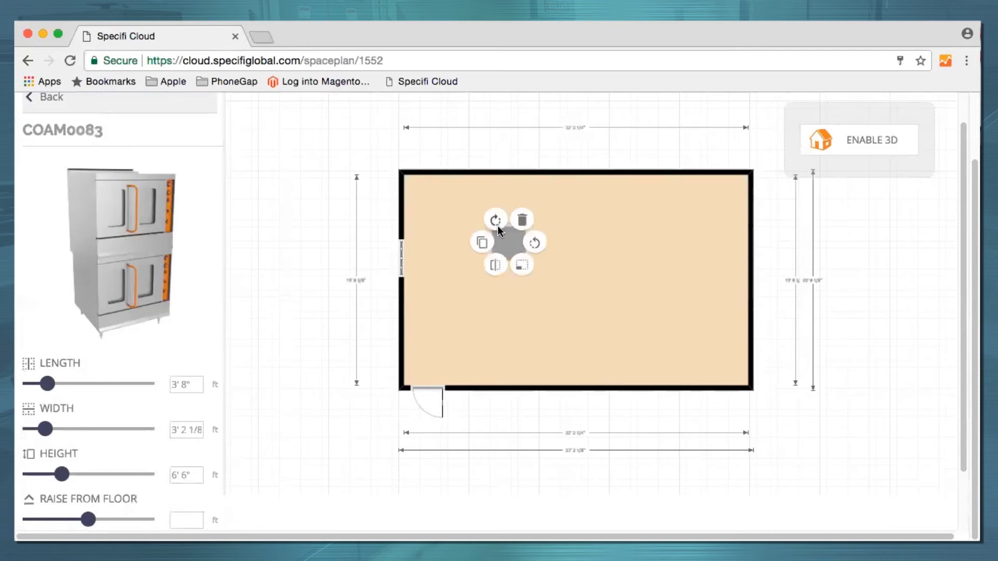
{"action": "left_click", "coordinate": [547, 338]}
{"action": "left_click", "coordinate": [512, 285]}
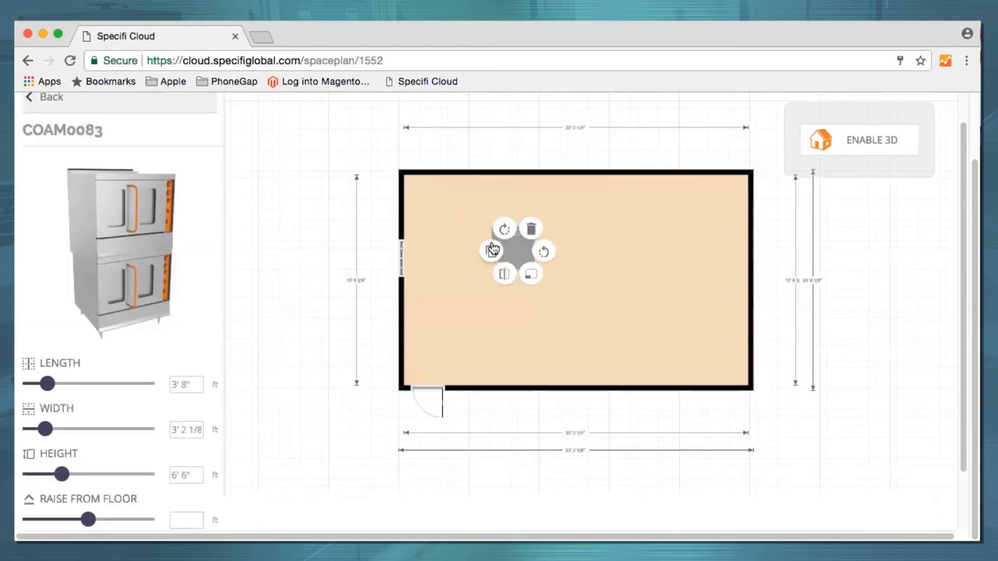
{"action": "left_click", "coordinate": [578, 249]}
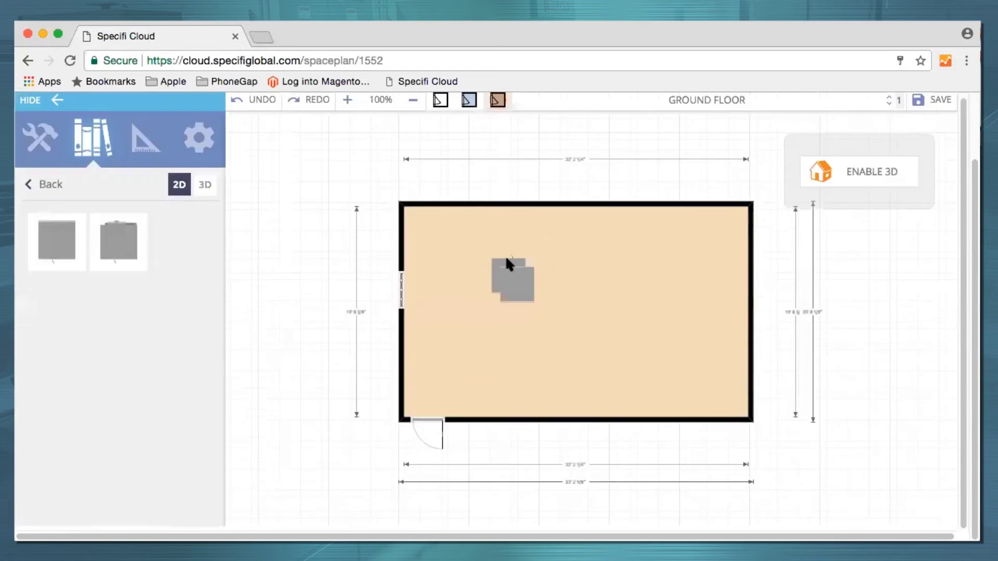
{"action": "left_click", "coordinate": [512, 274]}
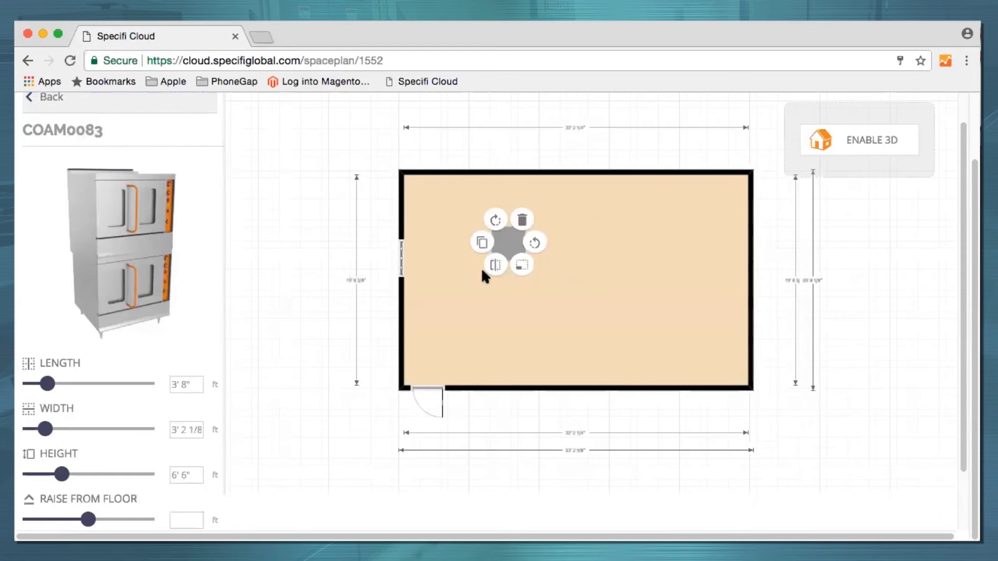
{"action": "left_click", "coordinate": [522, 265]}
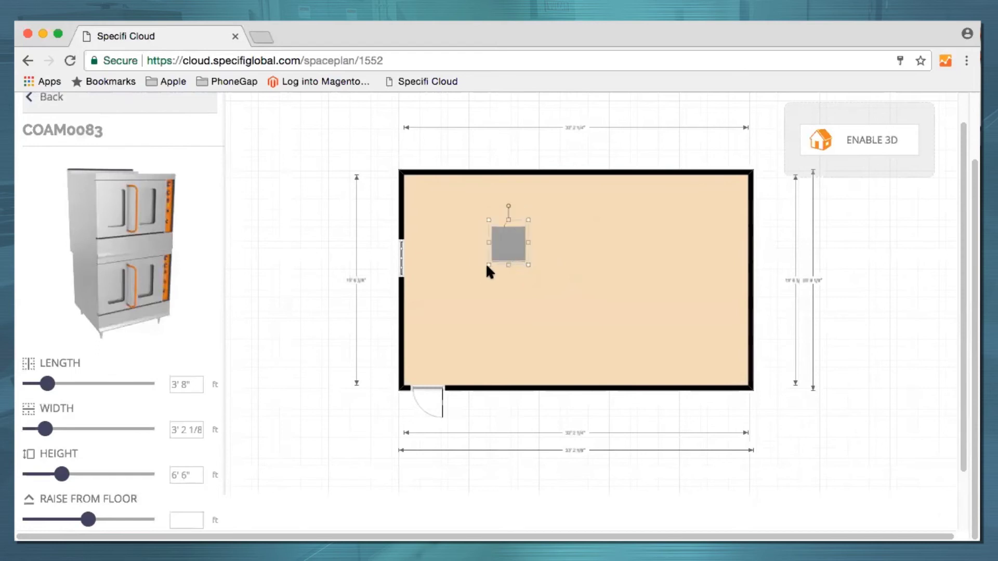
{"action": "left_click_drag", "start_coordinate": [489, 271], "coordinate": [493, 329]}
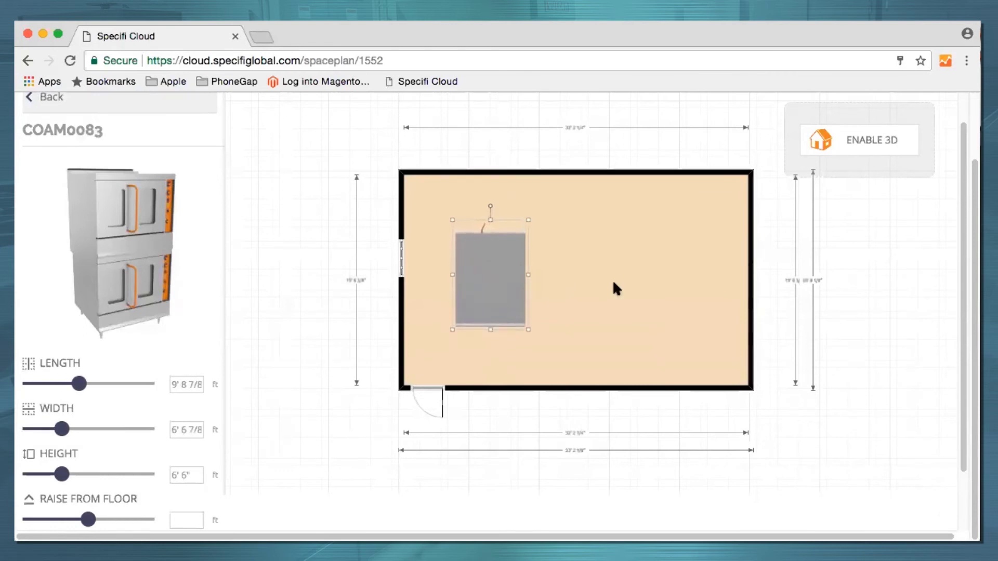
Step: Draw solid and dash-dot lines from the left wall across the room, and label the oven 'Huge Convection Oven'
{"action": "left_click", "coordinate": [572, 261]}
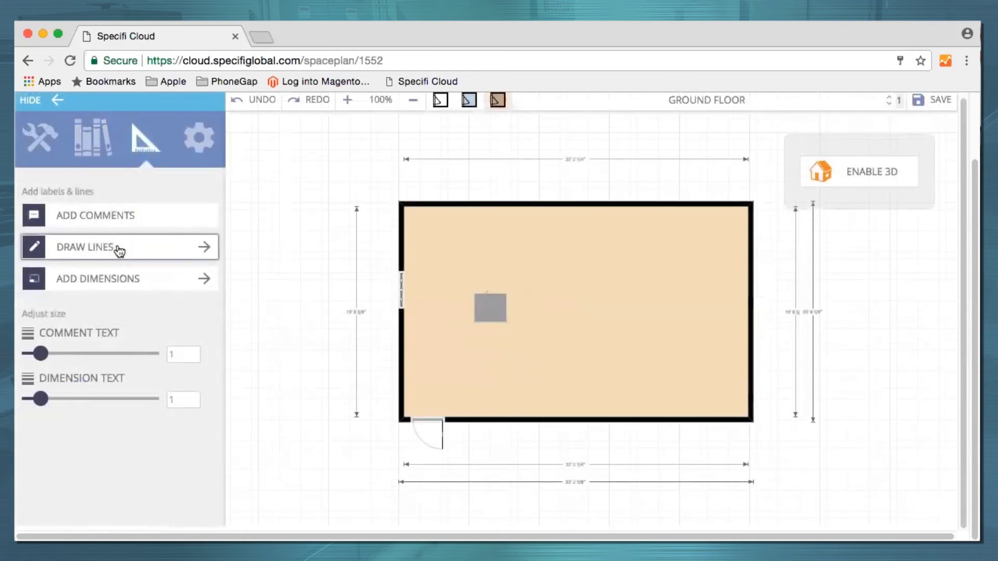
{"action": "left_click", "coordinate": [118, 250]}
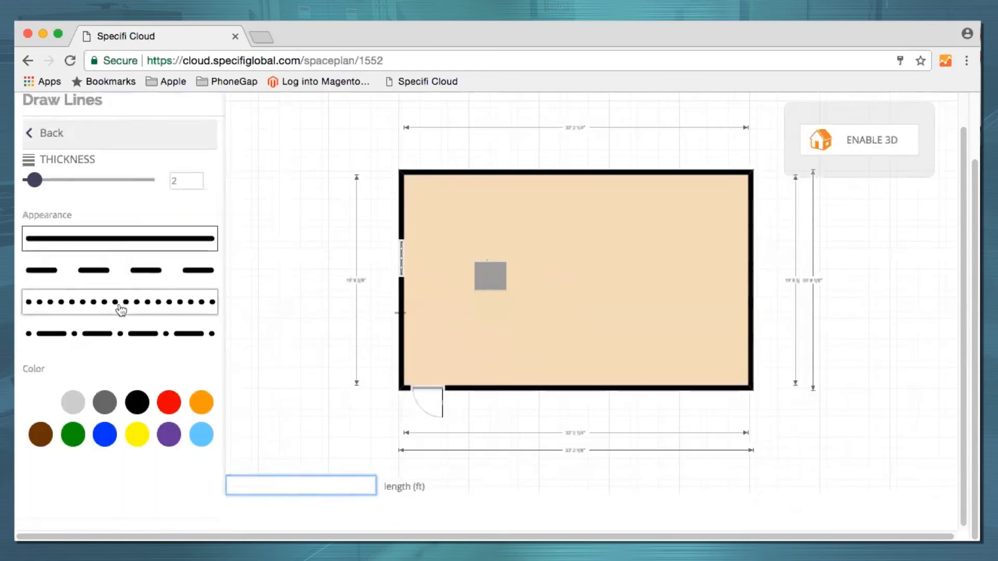
{"action": "left_click", "coordinate": [406, 313]}
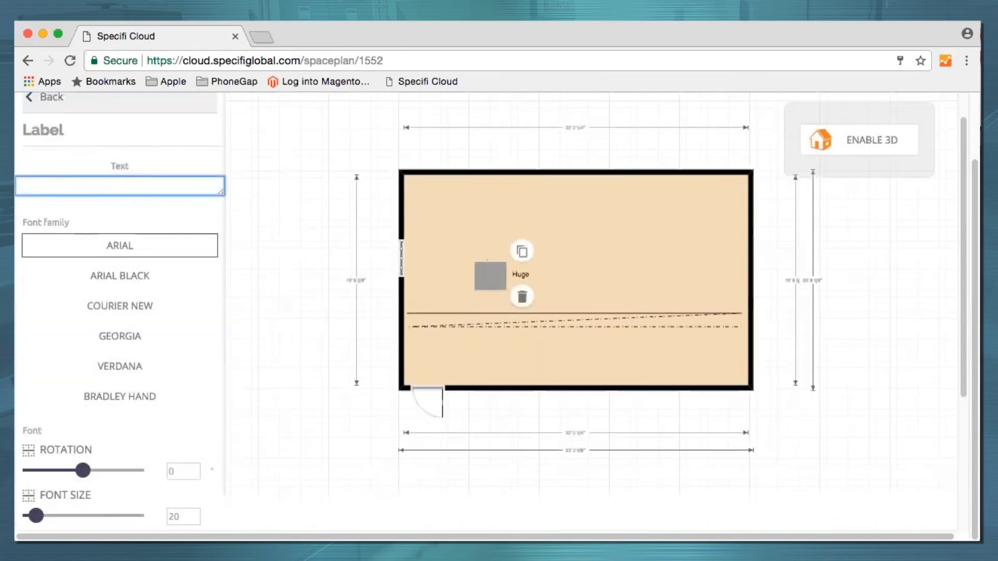
{"action": "type", "text": "onvection Oven"}
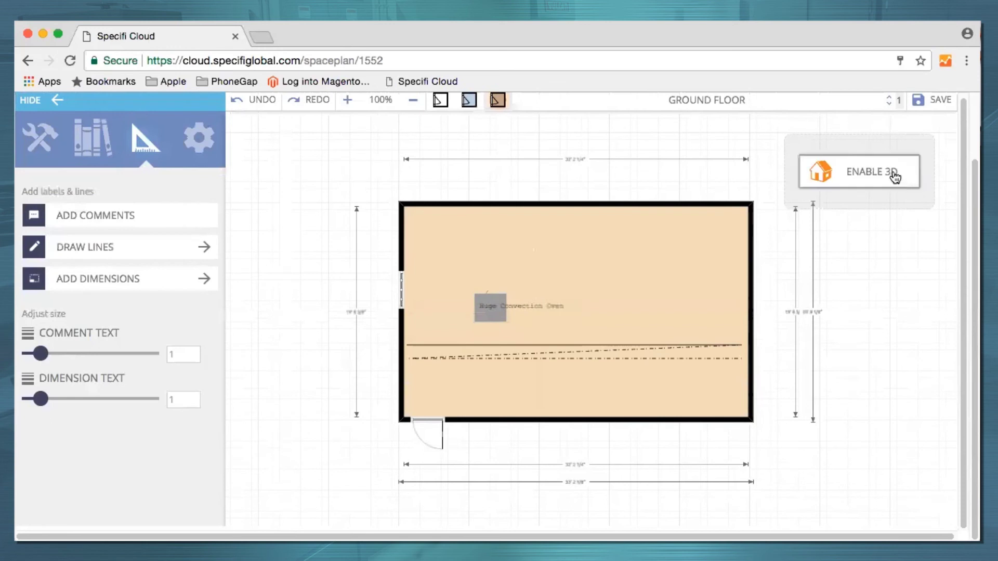
Step: Enable 3D, make the 3D room the main view, and orbit it to a lower angle
{"action": "left_click", "coordinate": [891, 173]}
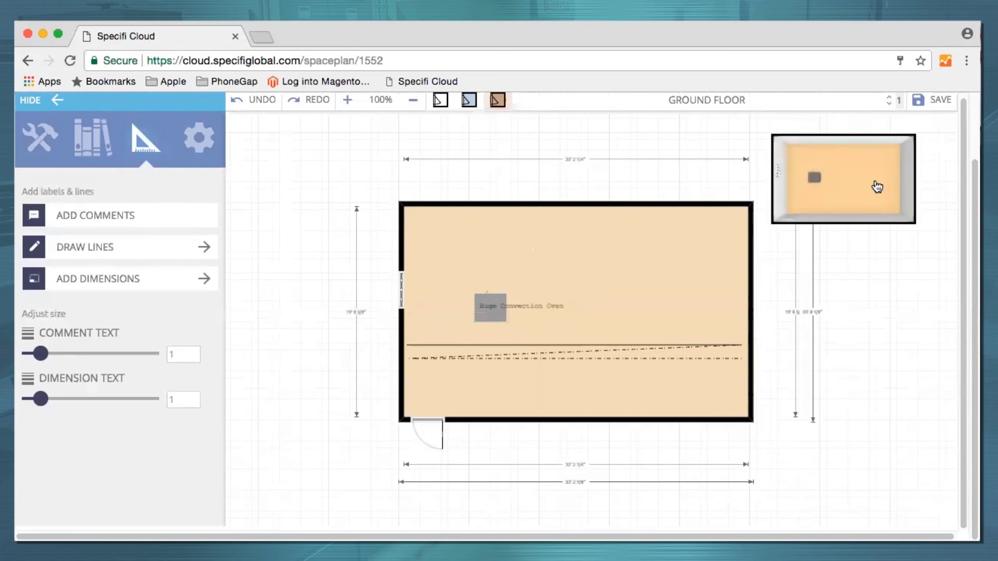
{"action": "left_click", "coordinate": [877, 187]}
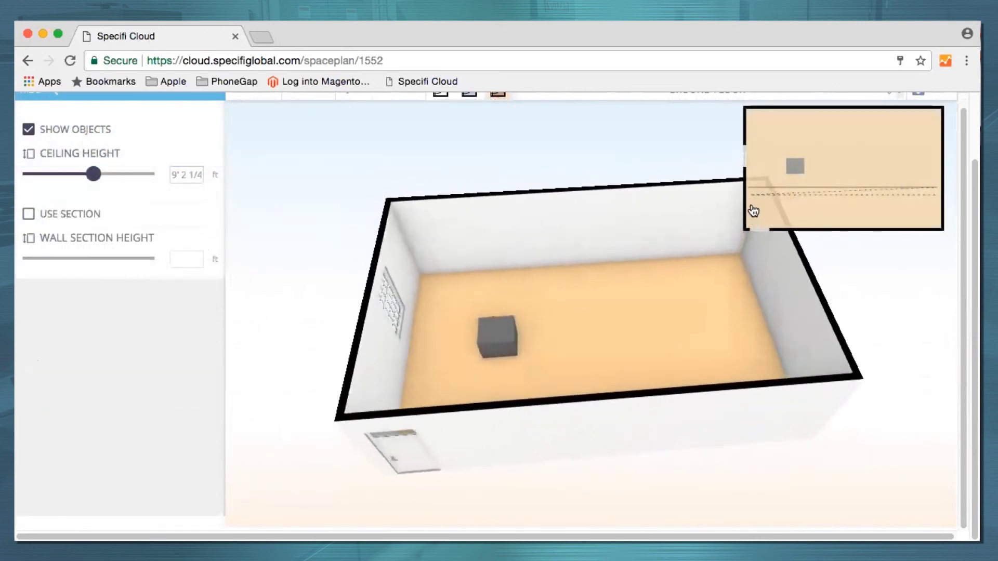
{"action": "left_click", "coordinate": [753, 206]}
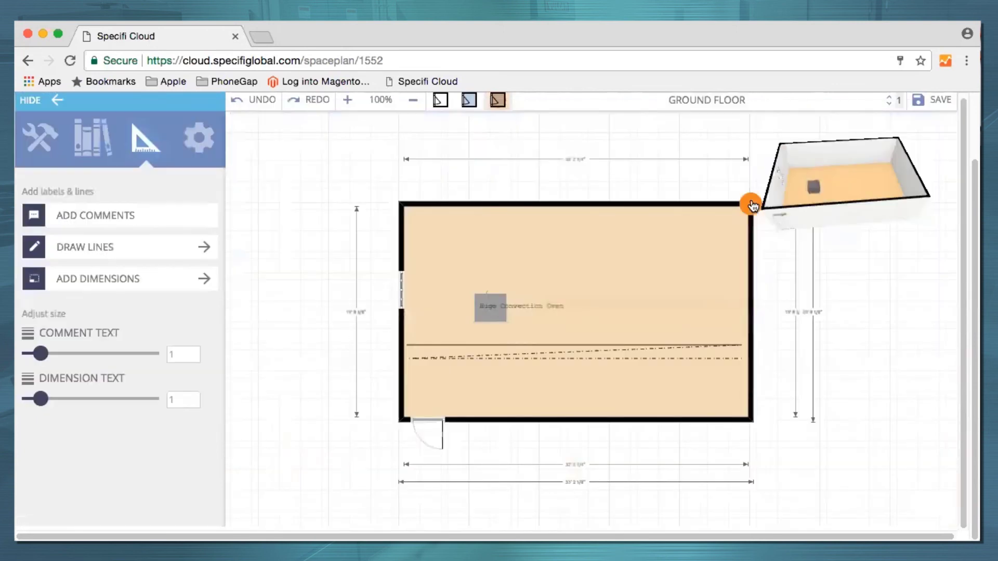
{"action": "left_click", "coordinate": [848, 184]}
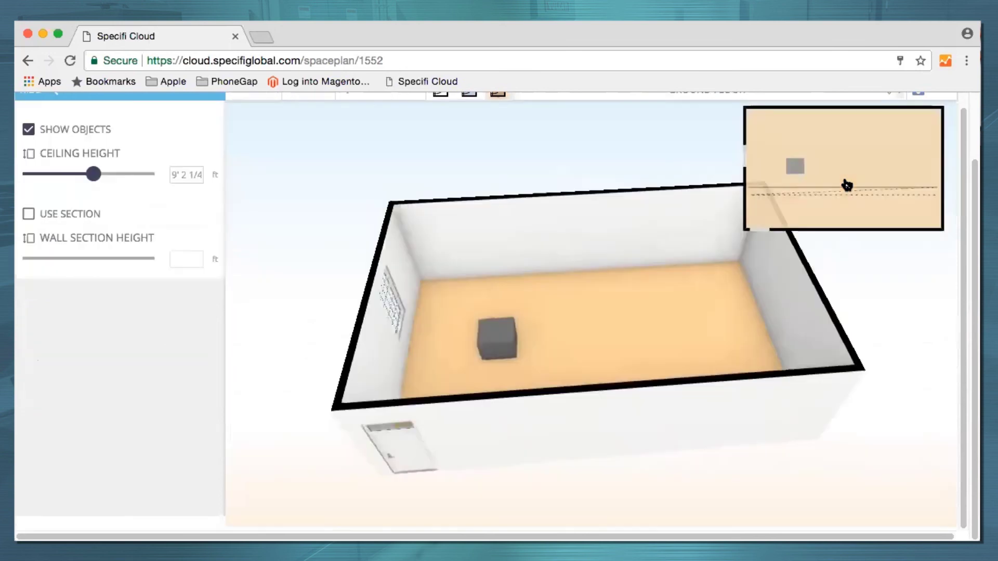
{"action": "left_click_drag", "start_coordinate": [629, 375], "coordinate": [716, 352]}
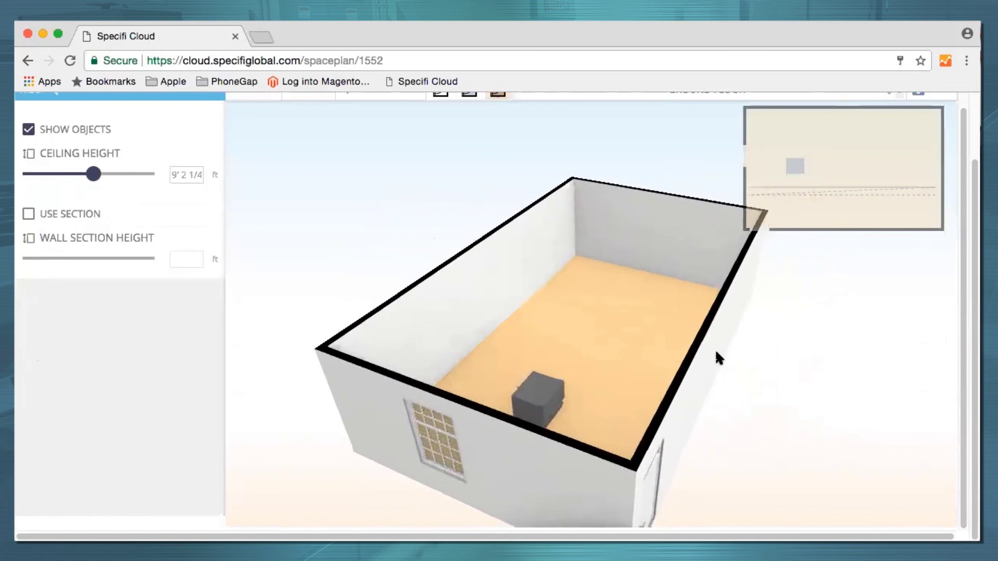